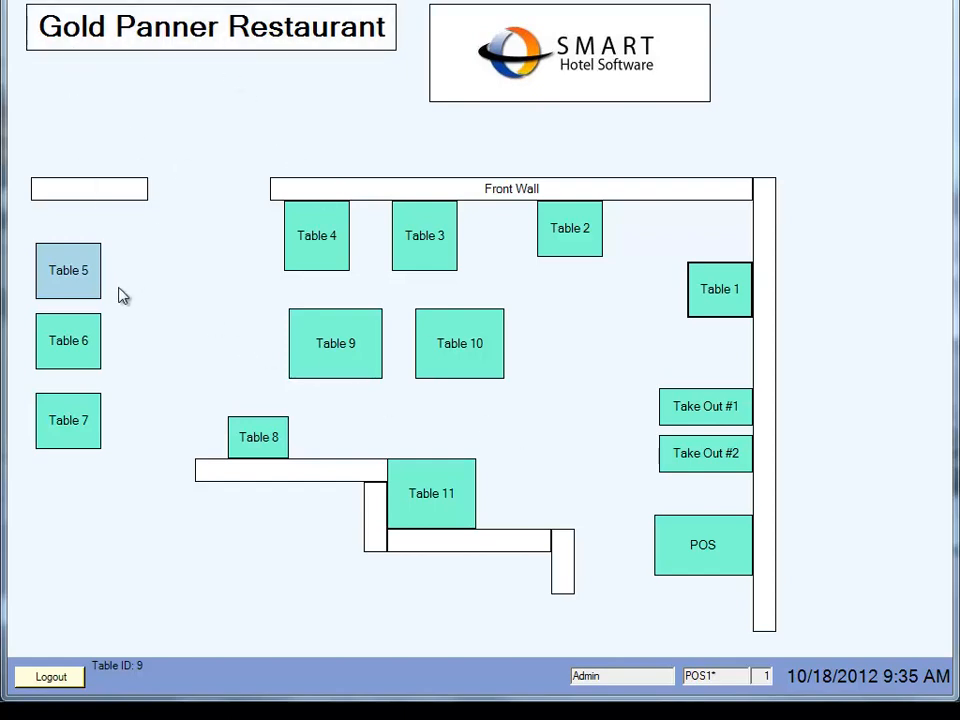
- Open an order for Table 9 and add the Gold Panner breakfast to cover 1
{"action": "mouse_move", "coordinate": [62, 291]}
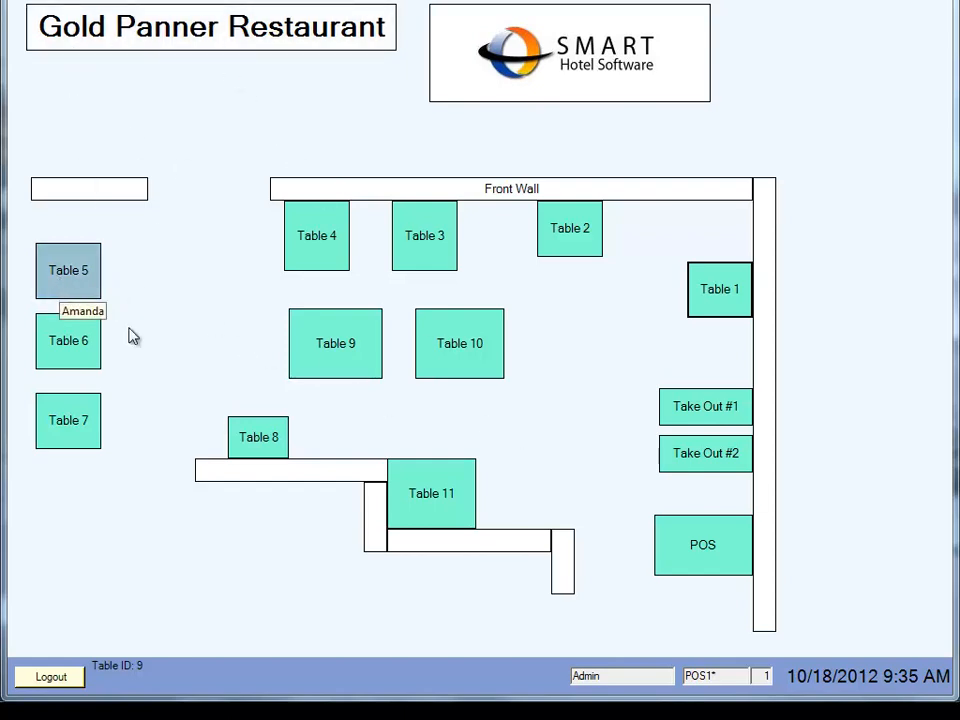
{"action": "left_click", "coordinate": [337, 346]}
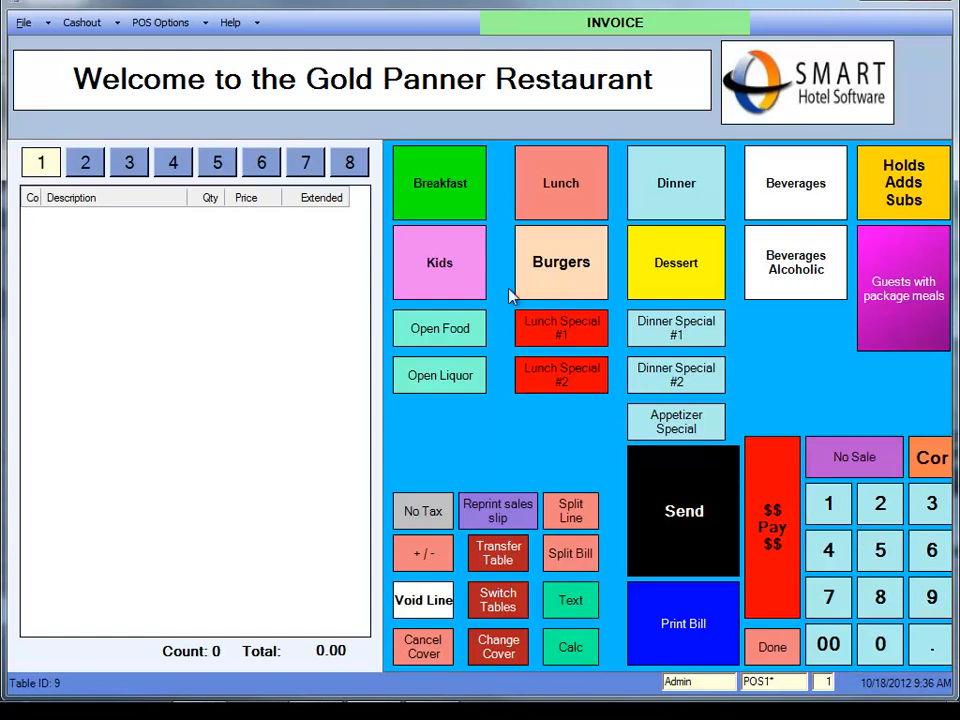
{"action": "left_click", "coordinate": [421, 186]}
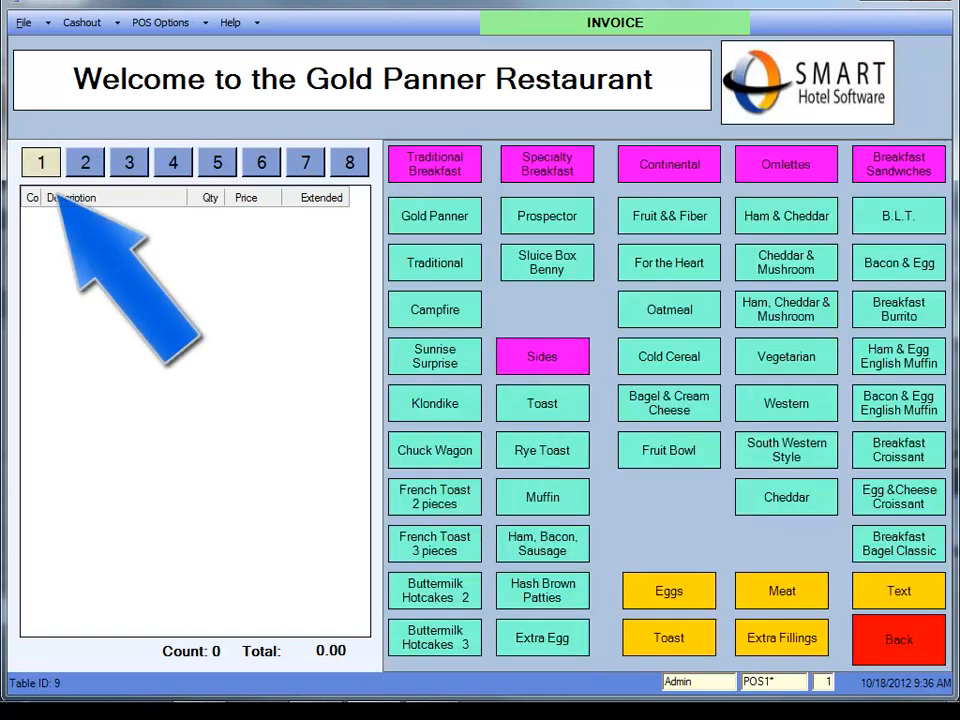
{"action": "left_click", "coordinate": [435, 218]}
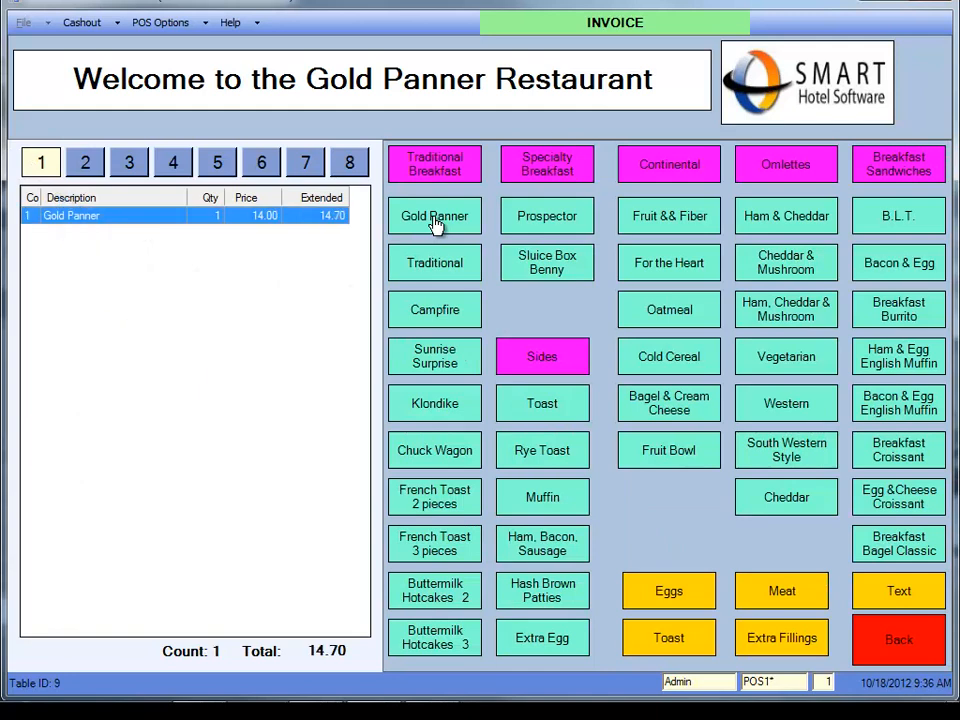
- Specify scrambled eggs, bacon and brown toast for cover 1's Gold Panner breakfast
{"action": "left_click", "coordinate": [677, 606]}
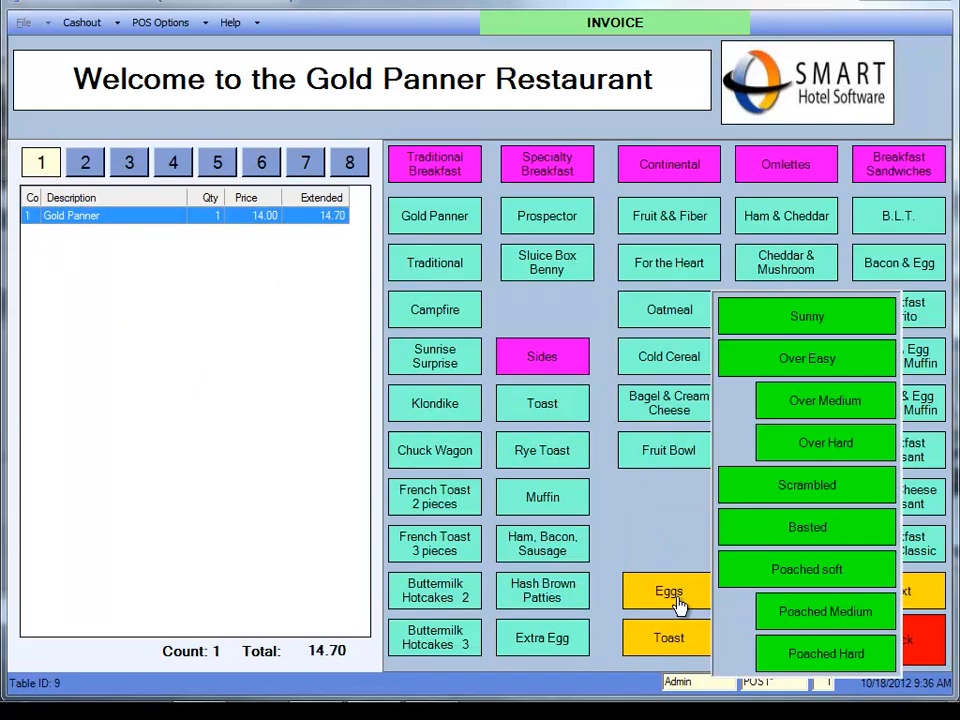
{"action": "left_click", "coordinate": [801, 492]}
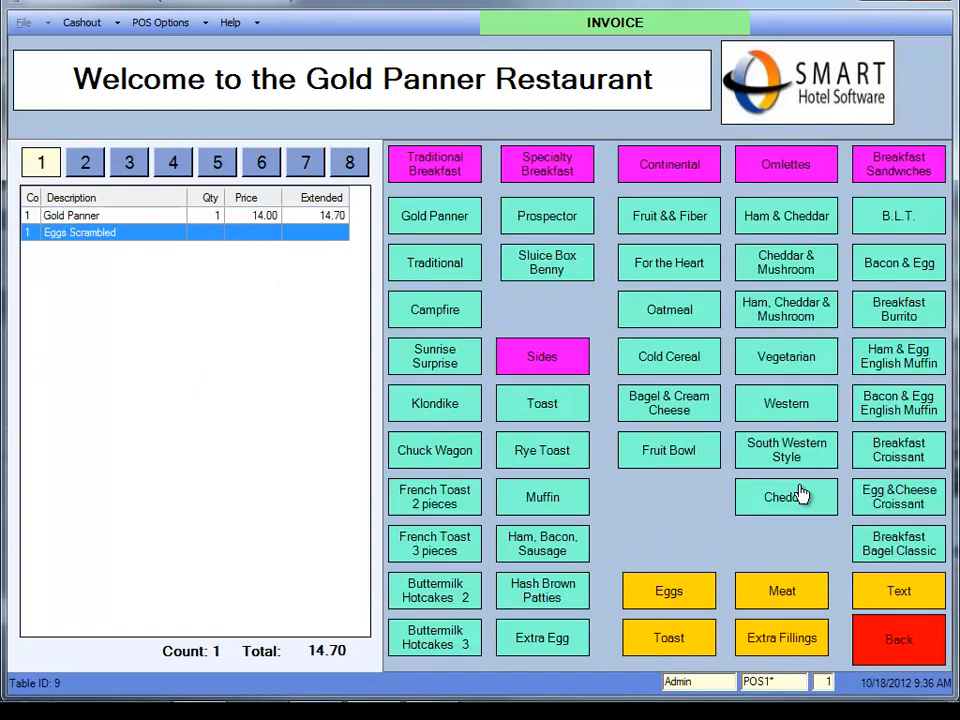
{"action": "left_click", "coordinate": [778, 601]}
{"action": "left_click", "coordinate": [874, 569]}
{"action": "left_click", "coordinate": [665, 640]}
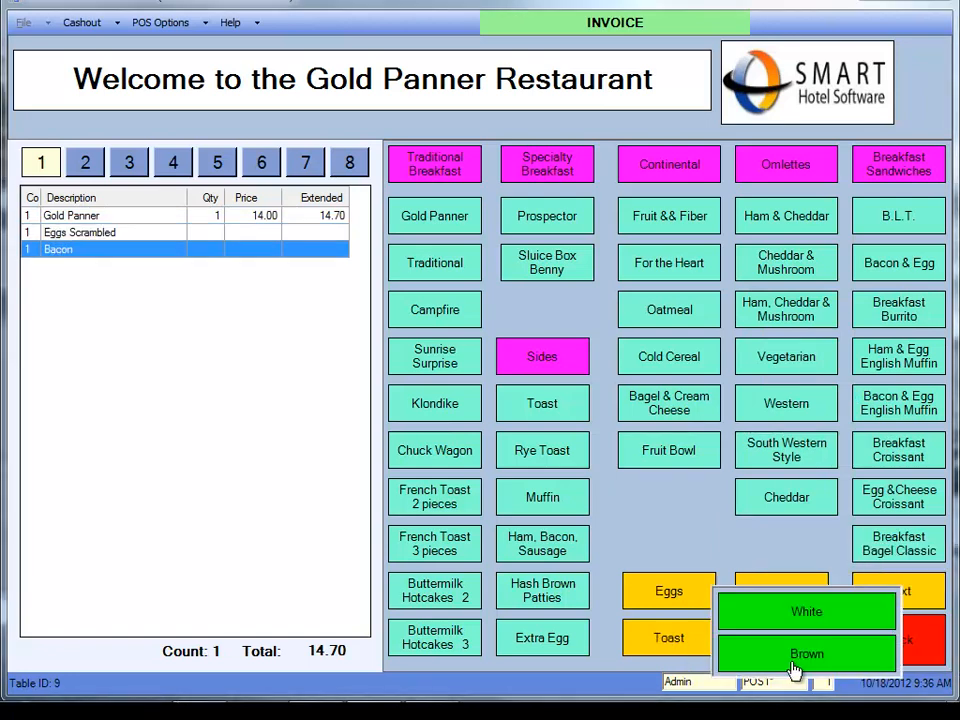
{"action": "left_click", "coordinate": [825, 663]}
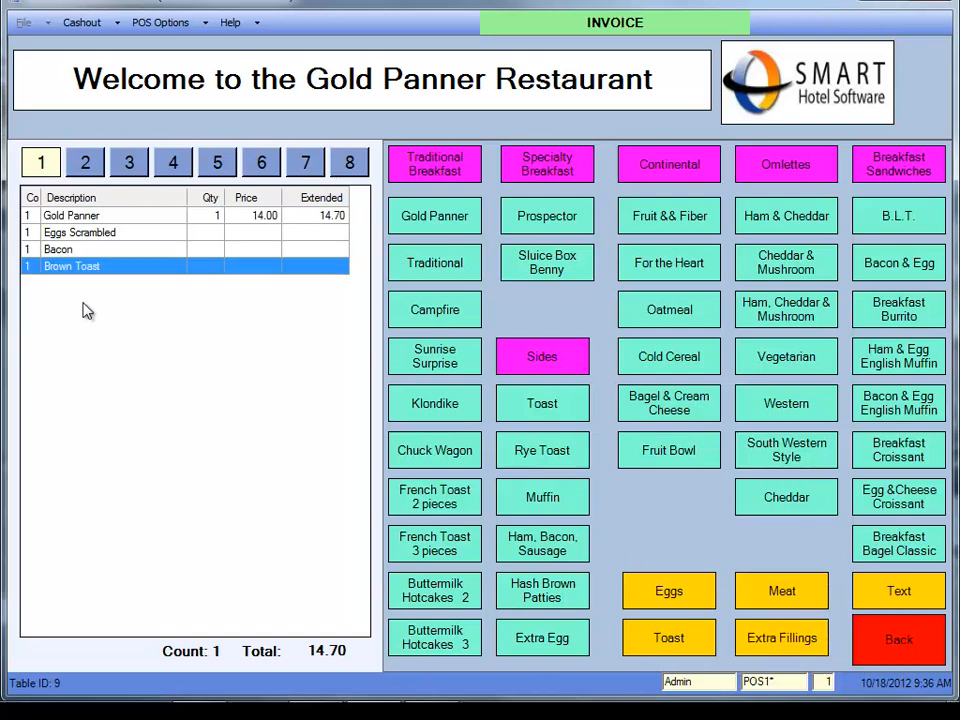
- Order the Prospector breakfast for cover 2, cooked medium rare, with over easy eggs and brown toast
{"action": "left_click", "coordinate": [86, 163]}
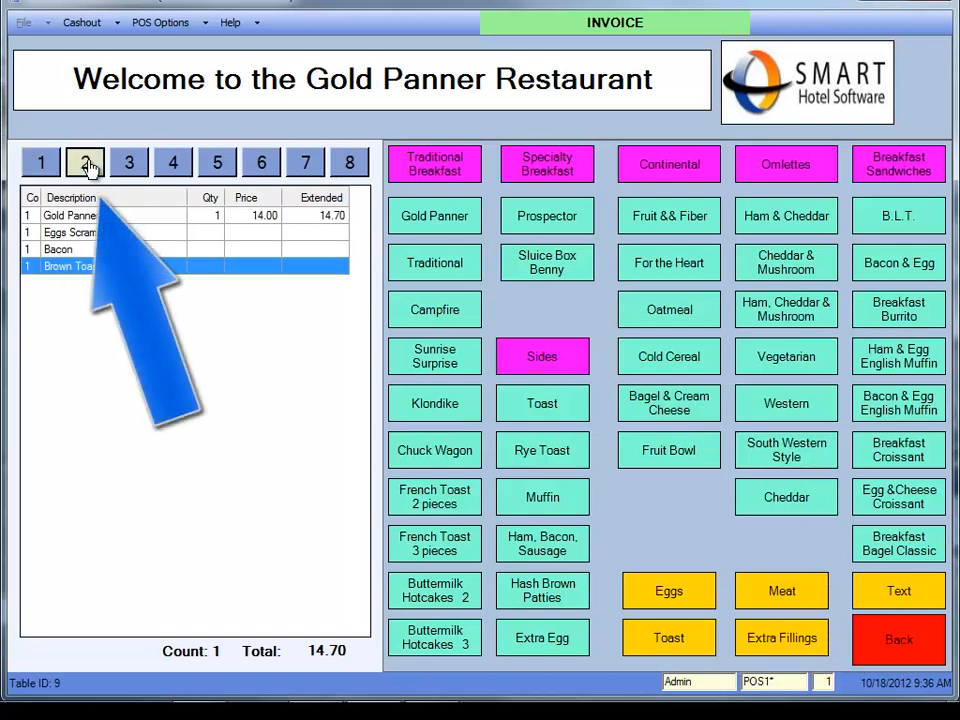
{"action": "left_click", "coordinate": [532, 221]}
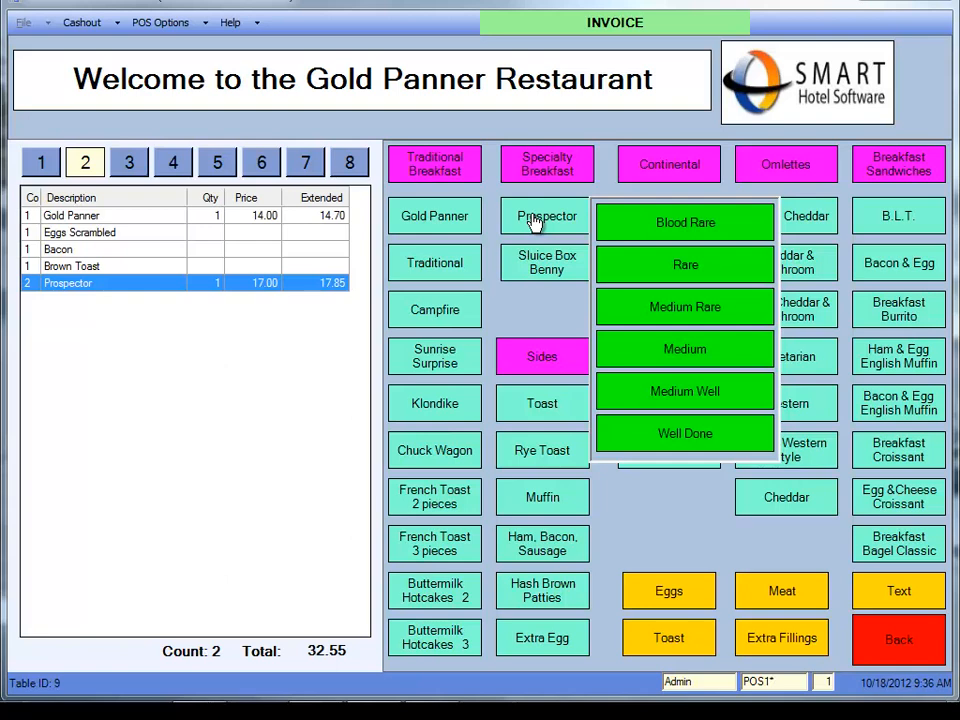
{"action": "left_click", "coordinate": [696, 311]}
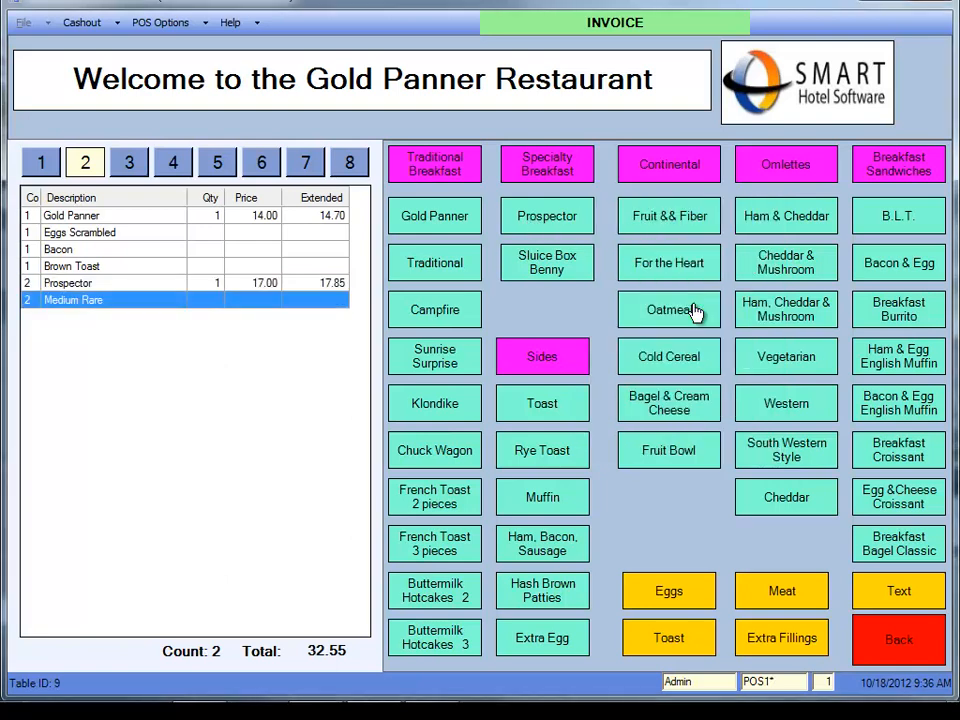
{"action": "left_click", "coordinate": [670, 600]}
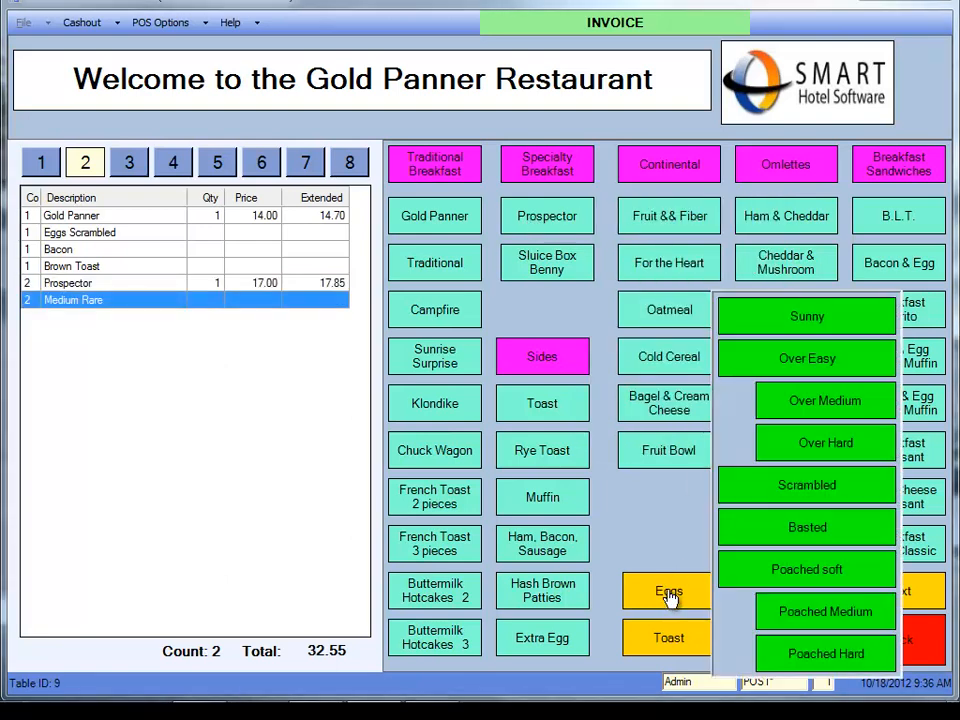
{"action": "left_click", "coordinate": [814, 361]}
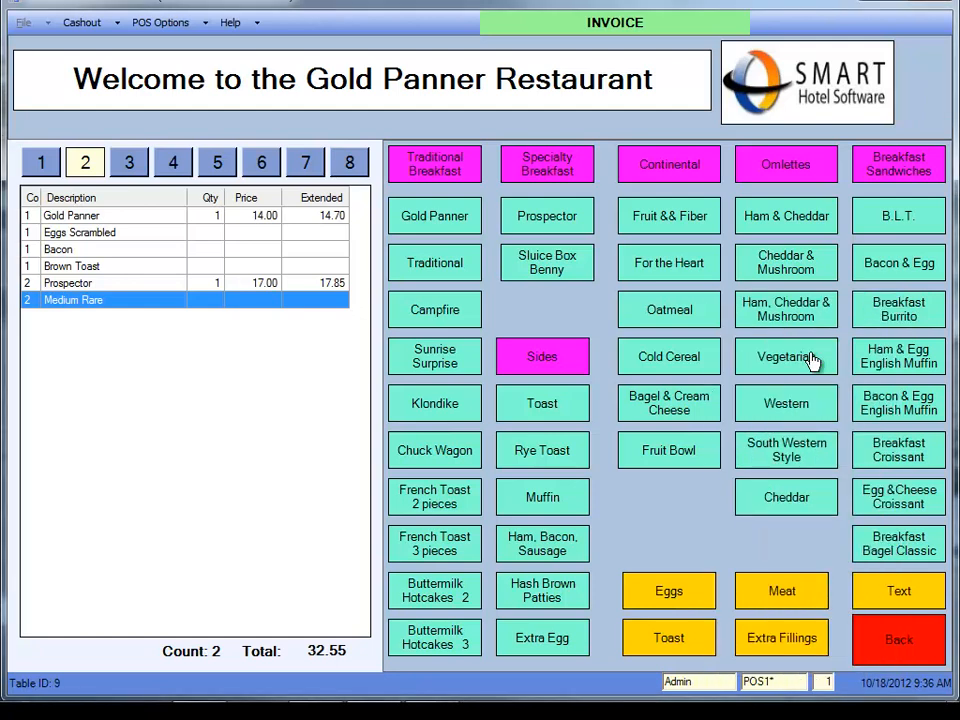
{"action": "left_click", "coordinate": [666, 650]}
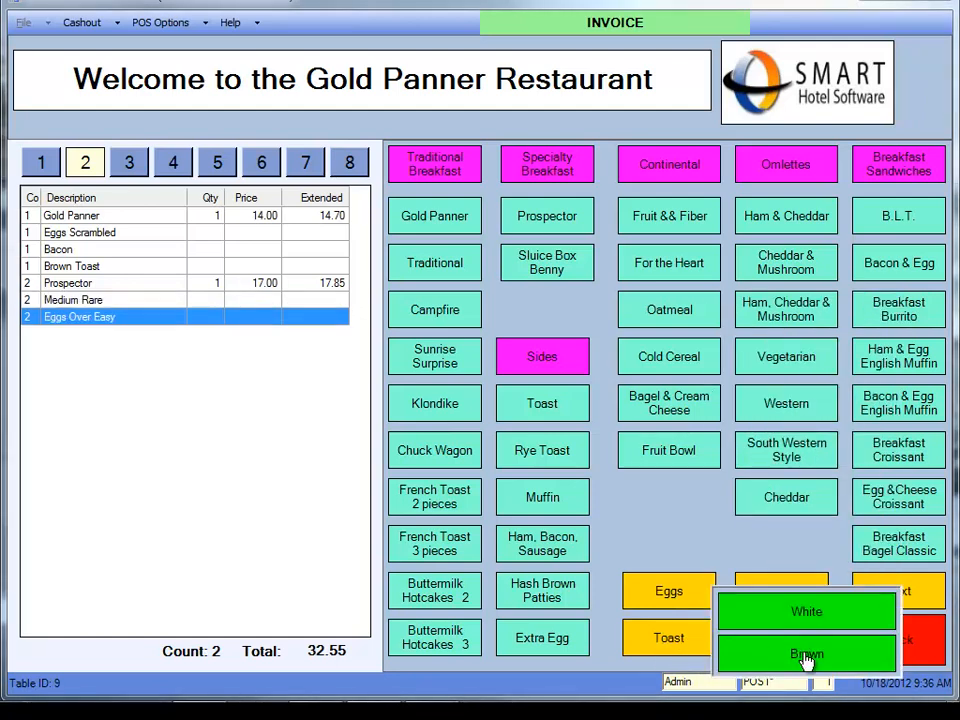
{"action": "left_click", "coordinate": [807, 656]}
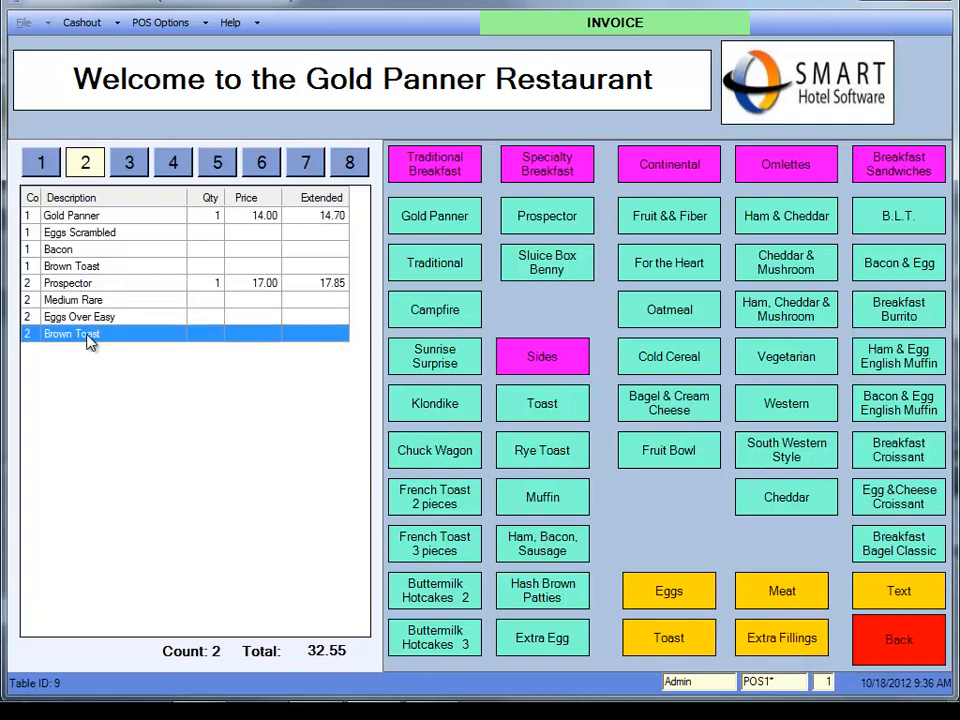
- Add a hold butter instruction to cover 2's breakfast
{"action": "left_click", "coordinate": [900, 645]}
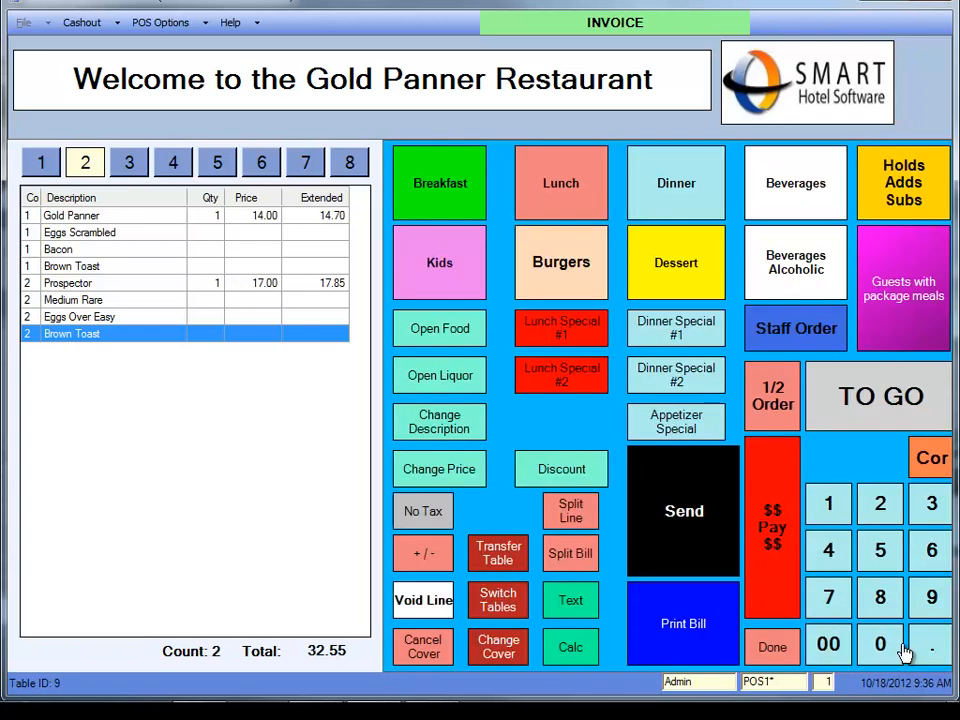
{"action": "left_click", "coordinate": [928, 175]}
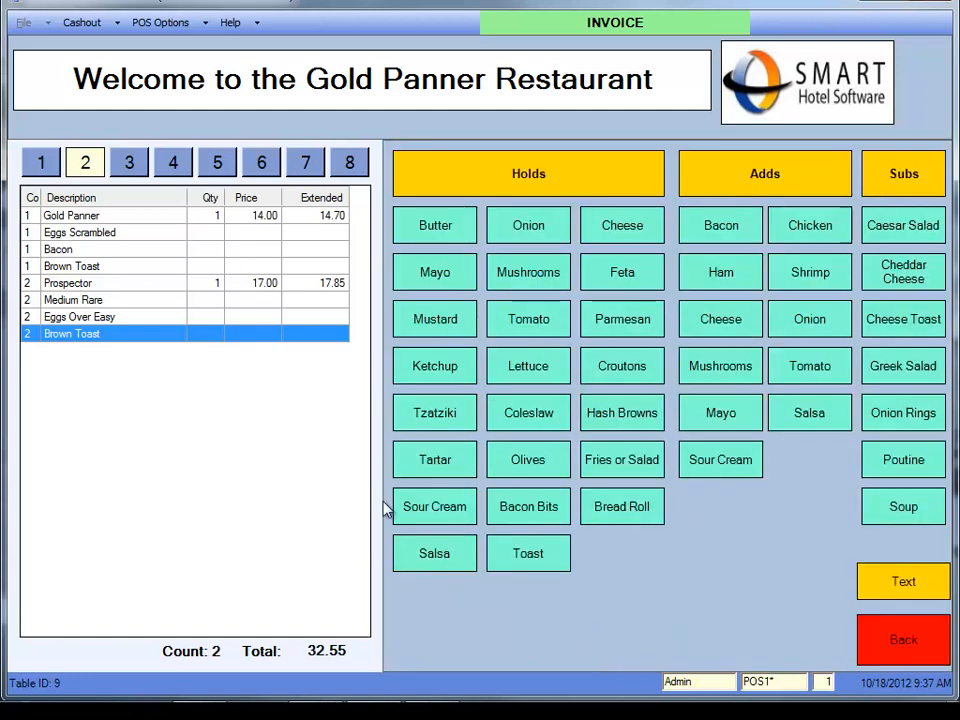
{"action": "left_click", "coordinate": [432, 226]}
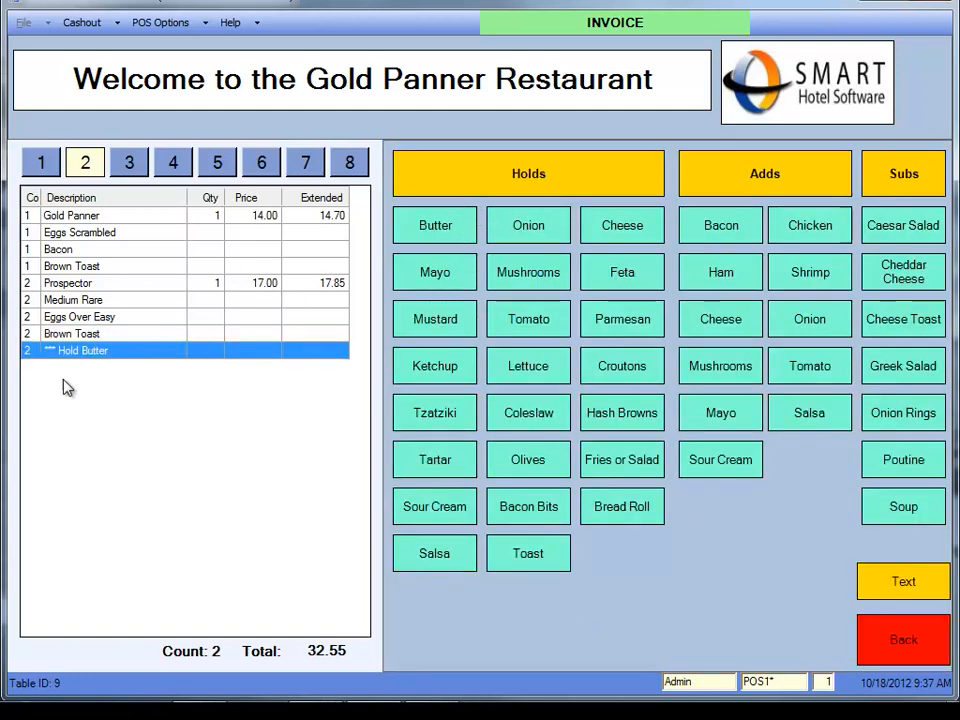
- Add a 10oz orange juice and a coffee to cover 1
{"action": "left_click", "coordinate": [888, 645]}
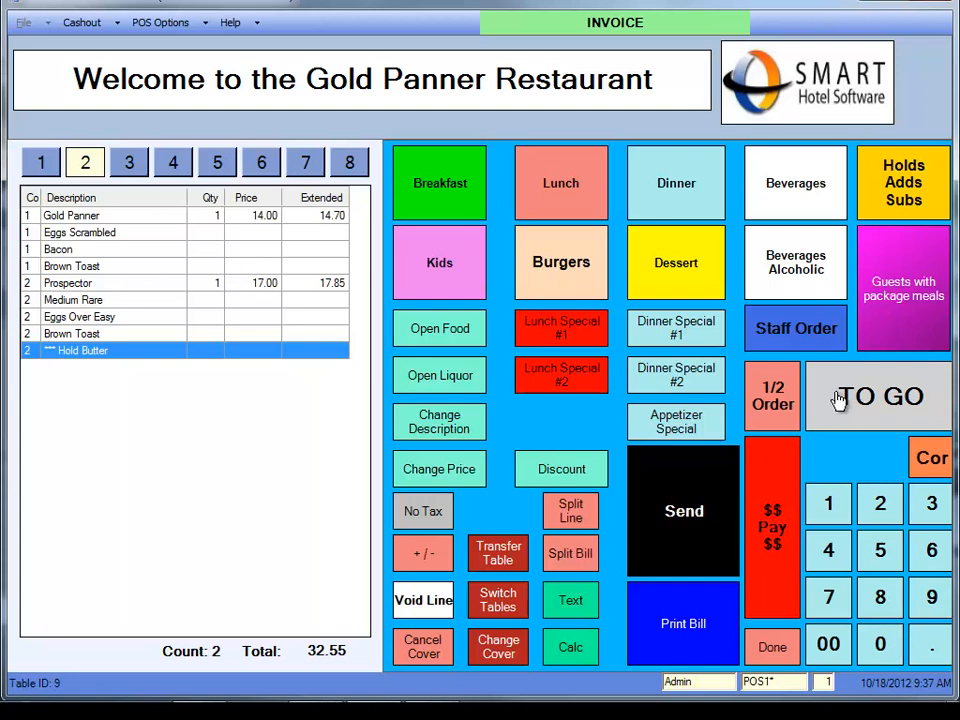
{"action": "left_click", "coordinate": [795, 200]}
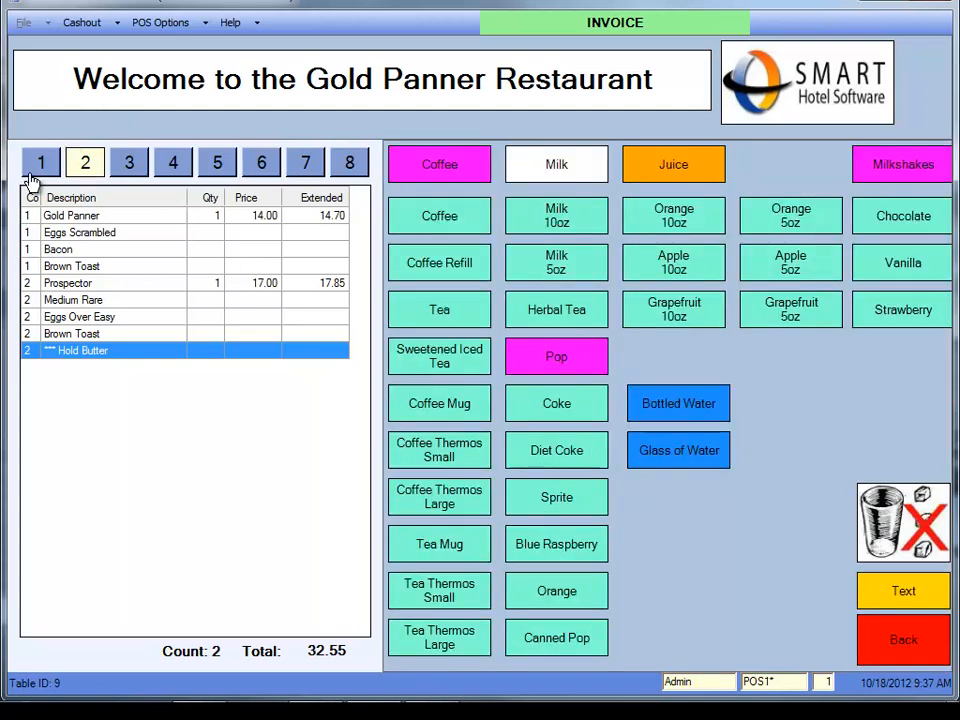
{"action": "left_click", "coordinate": [36, 164]}
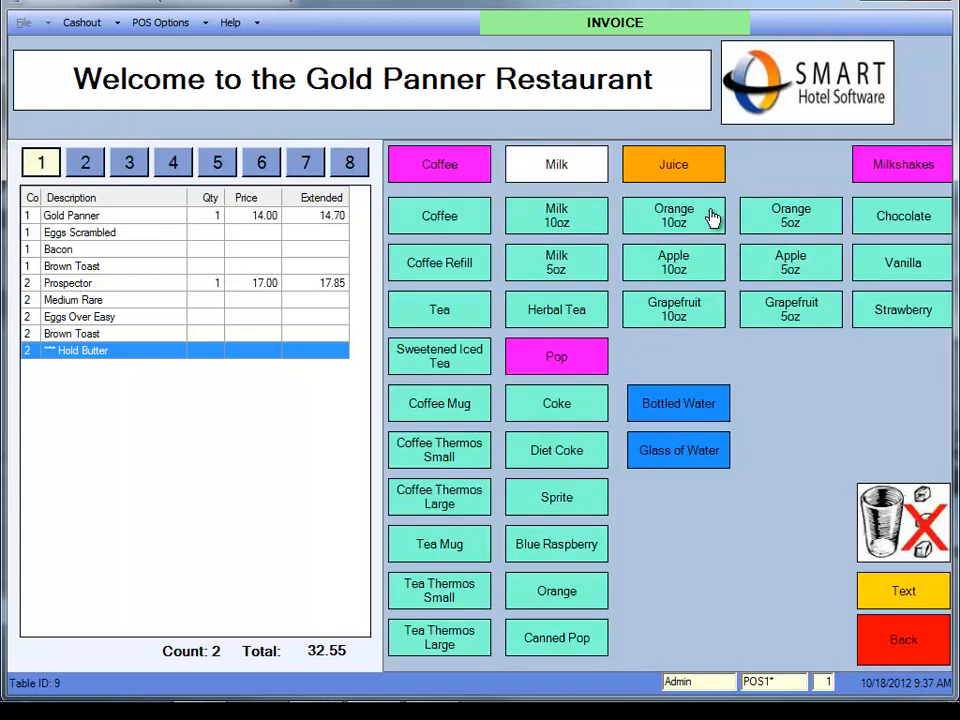
{"action": "left_click", "coordinate": [679, 220]}
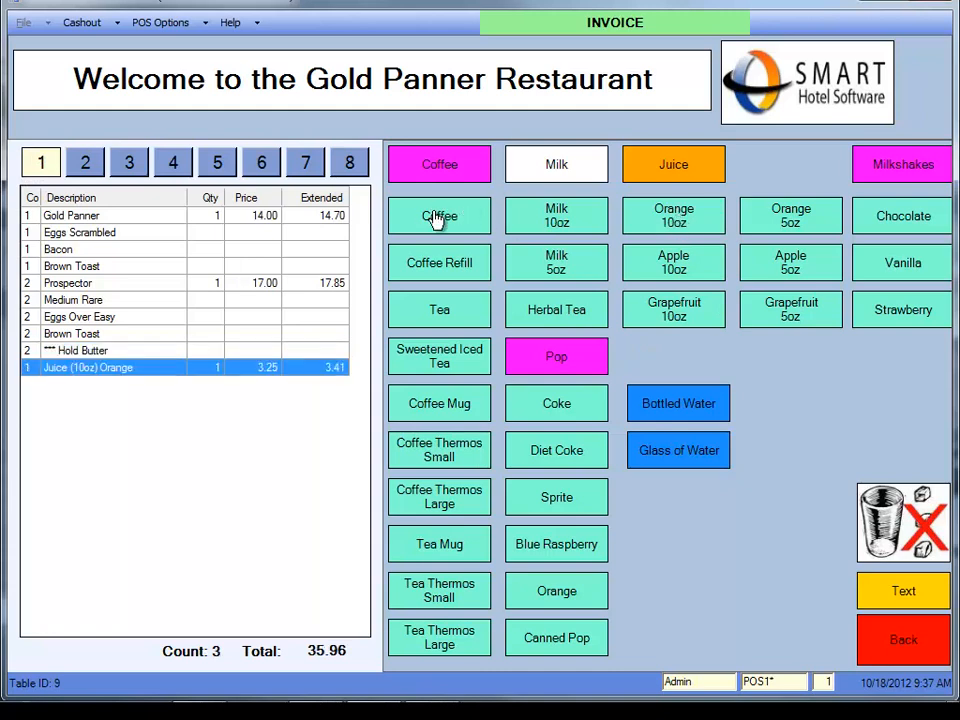
{"action": "left_click", "coordinate": [436, 217]}
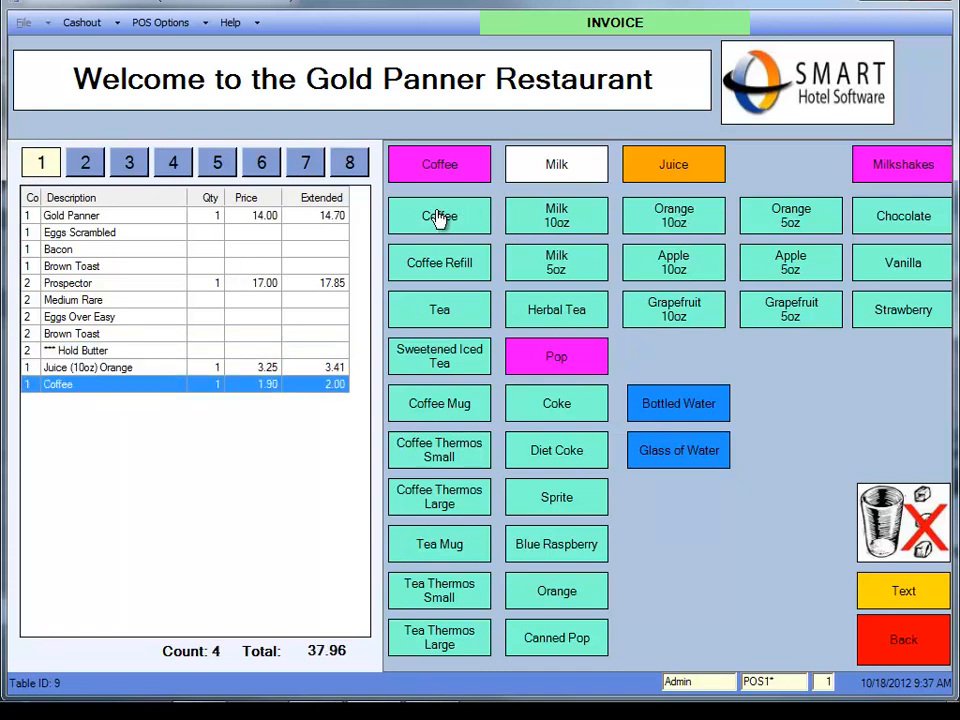
- Add a 10oz grapefruit juice and a tea to cover 2
{"action": "left_click", "coordinate": [83, 165]}
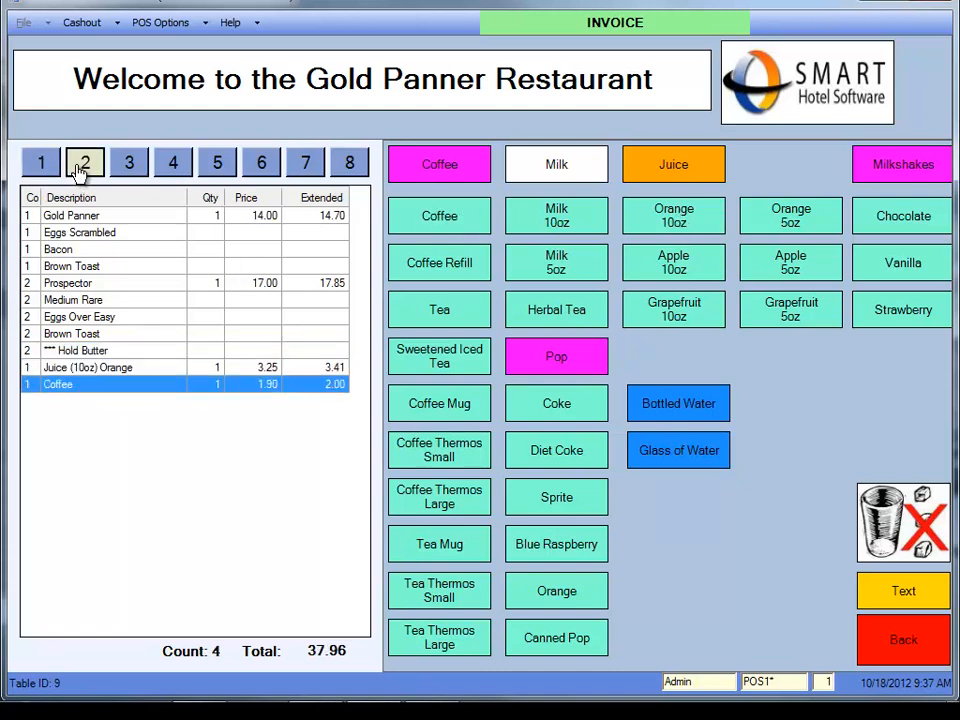
{"action": "left_click", "coordinate": [700, 318]}
{"action": "left_click", "coordinate": [428, 312]}
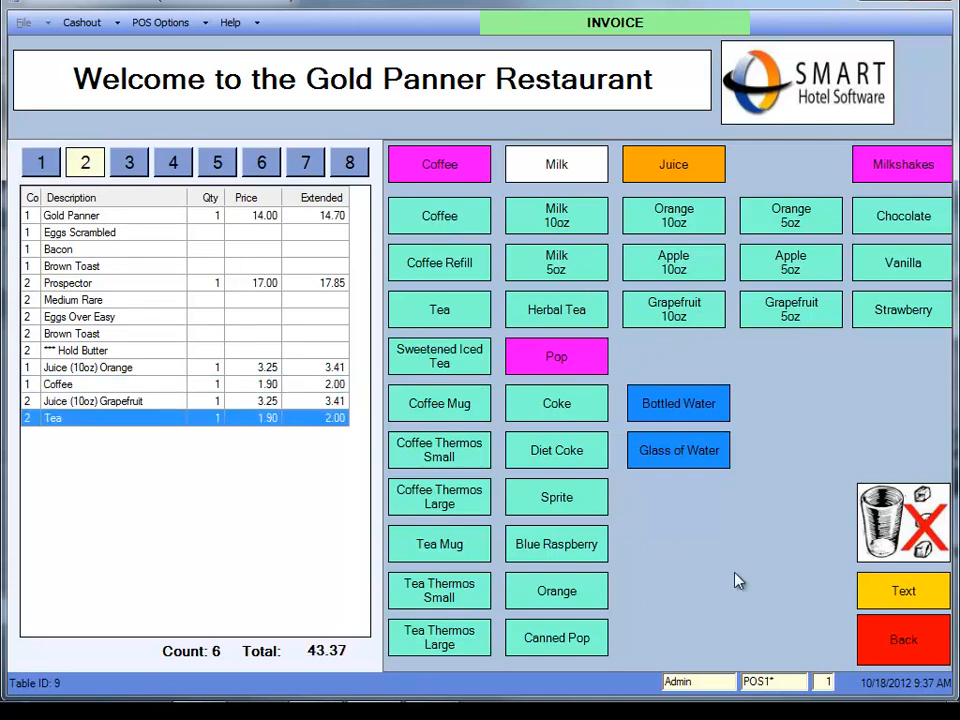
- Send Table 9's order to the kitchen and close the kitchen slip preview
{"action": "left_click", "coordinate": [904, 641]}
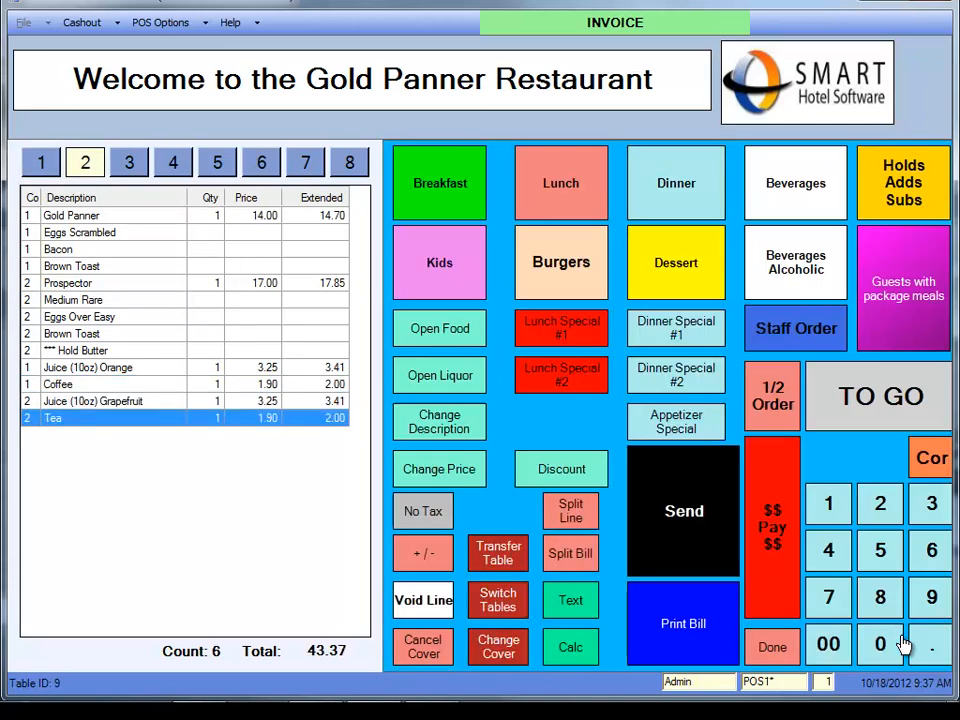
{"action": "left_click", "coordinate": [698, 533]}
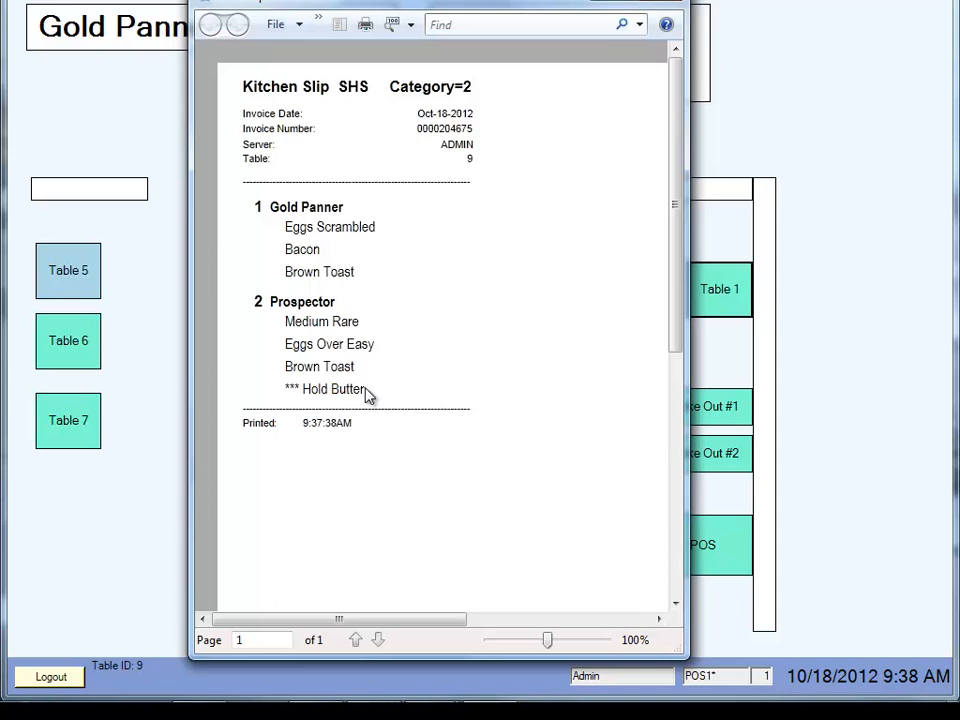
{"action": "left_click", "coordinate": [668, 3]}
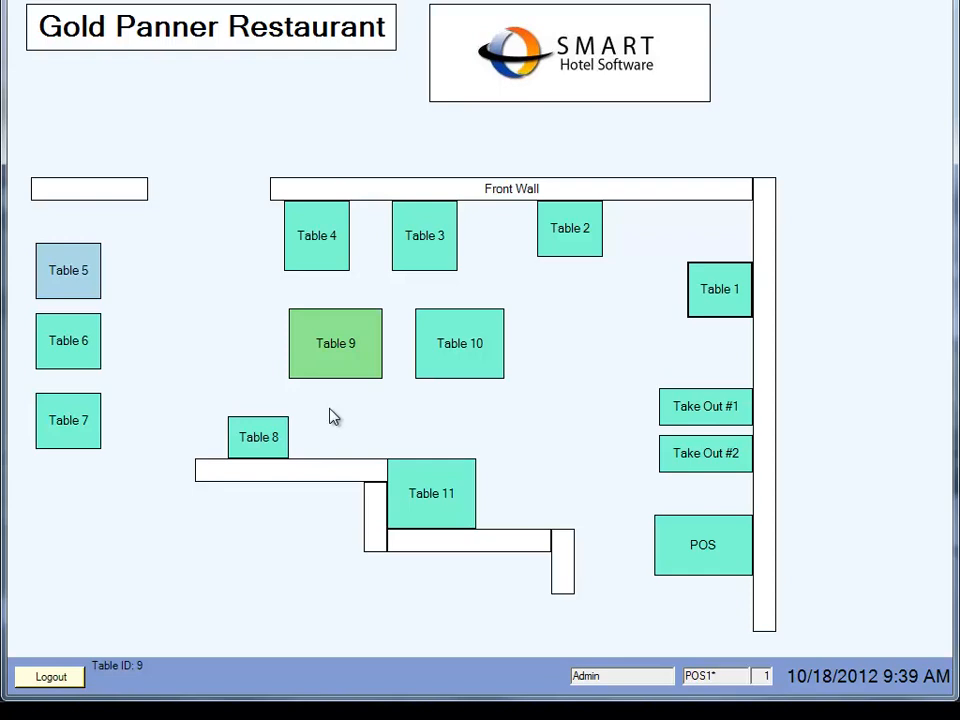
- Reopen Table 9's order, add a large coffee thermos to cover 1 and mark it as to go
{"action": "left_click", "coordinate": [326, 359]}
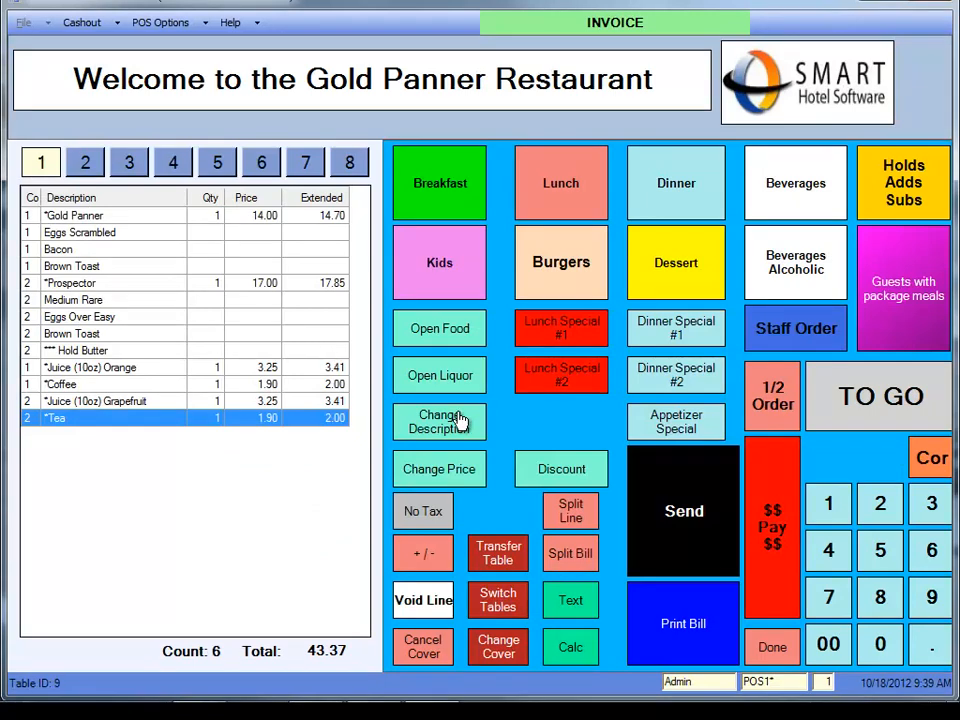
{"action": "left_click", "coordinate": [806, 190]}
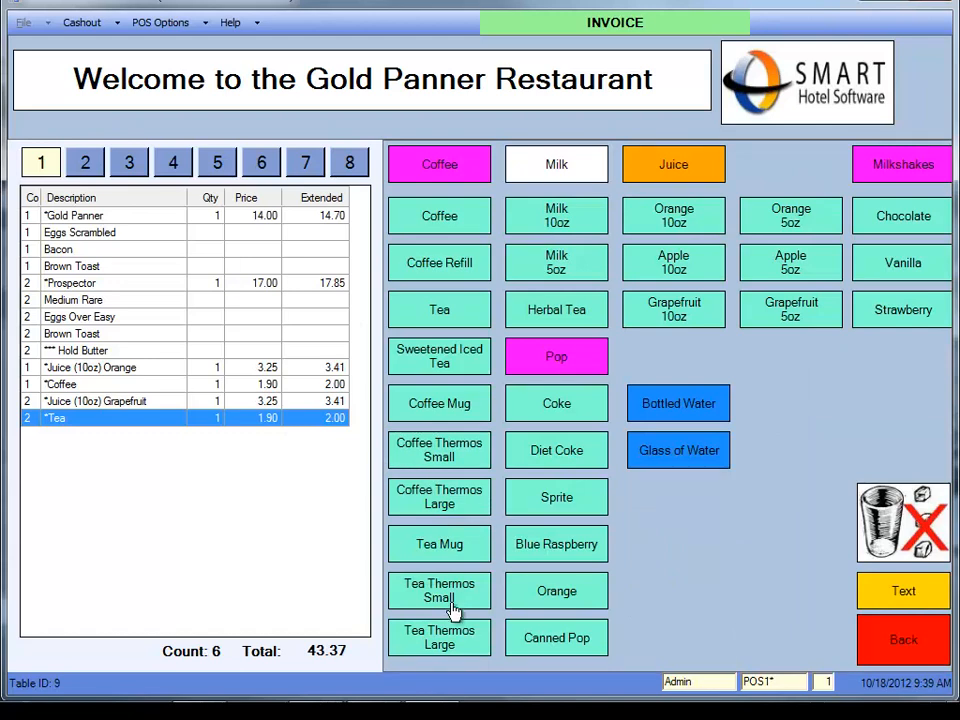
{"action": "left_click", "coordinate": [437, 500]}
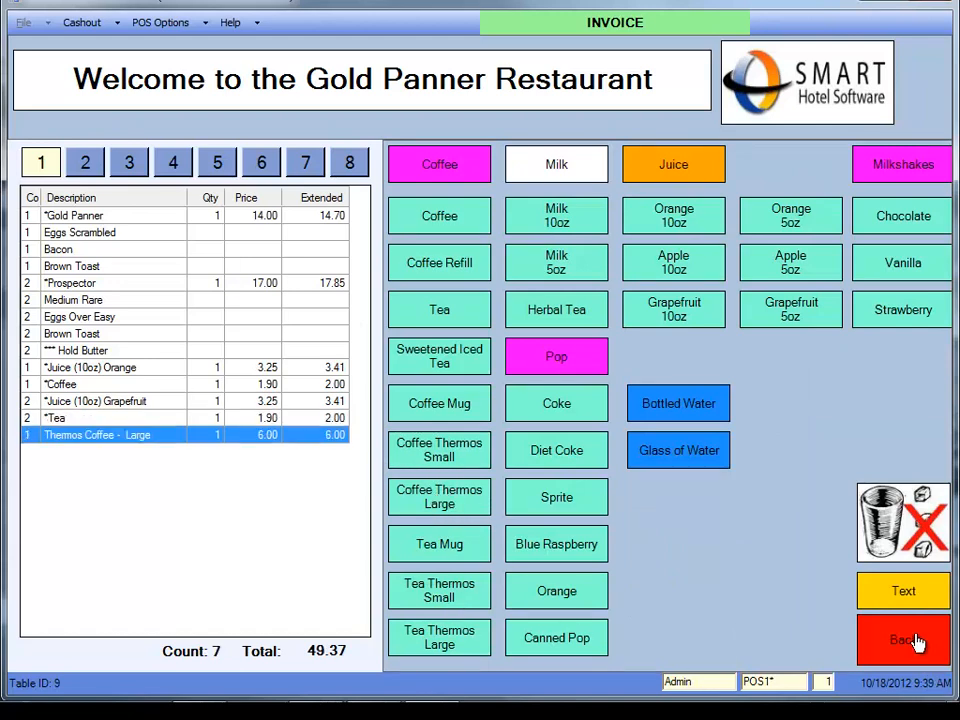
{"action": "left_click", "coordinate": [912, 640]}
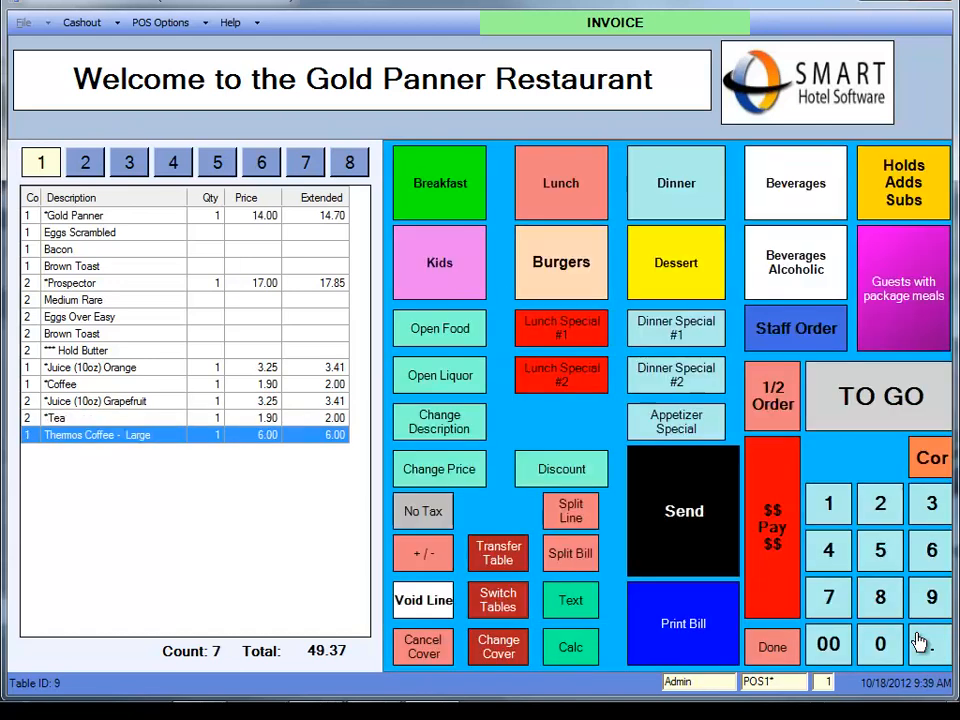
{"action": "left_click", "coordinate": [868, 411]}
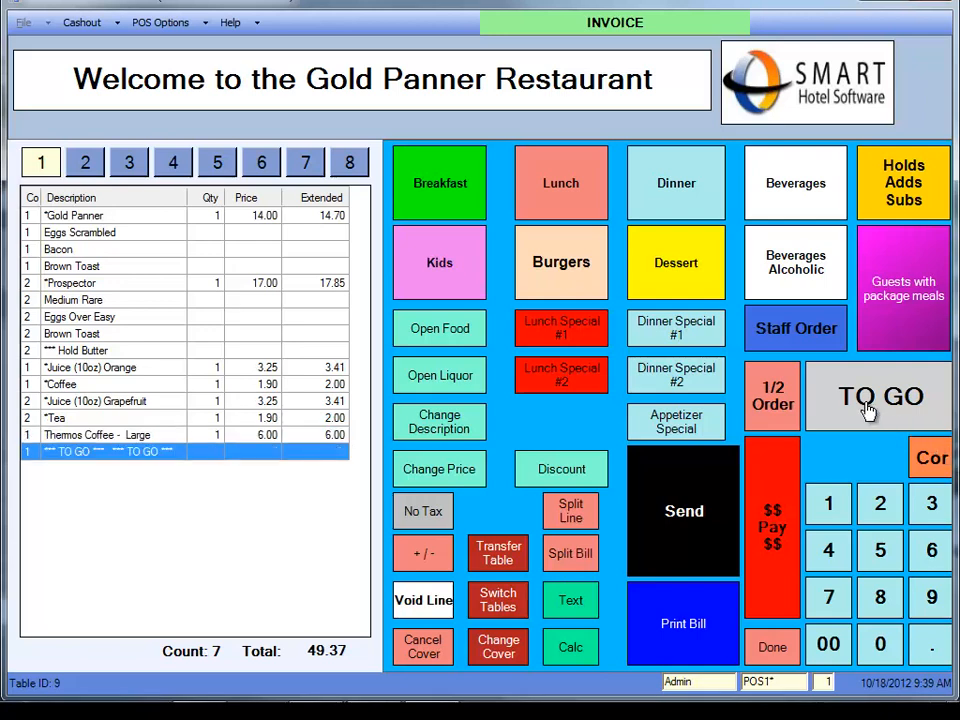
- Print Table 9's bill and review the previewed invoice down to the signature line
{"action": "left_click", "coordinate": [680, 638]}
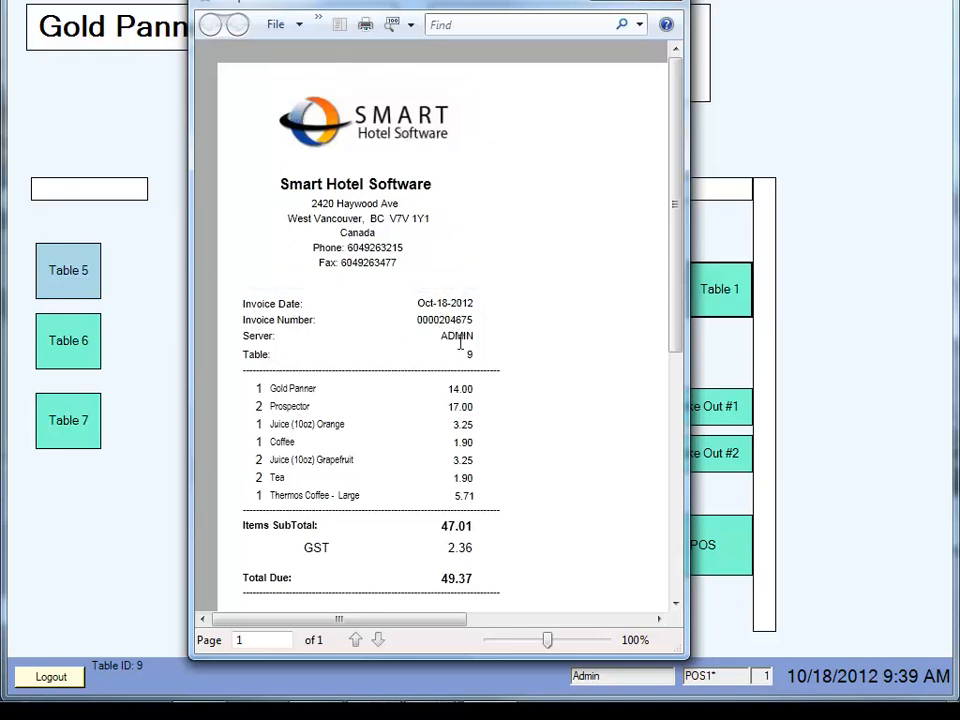
{"action": "mouse_move", "coordinate": [683, 297]}
{"action": "left_mouse_down"}
{"action": "mouse_move", "coordinate": [677, 332]}
{"action": "mouse_move", "coordinate": [639, 354]}
{"action": "left_mouse_up"}
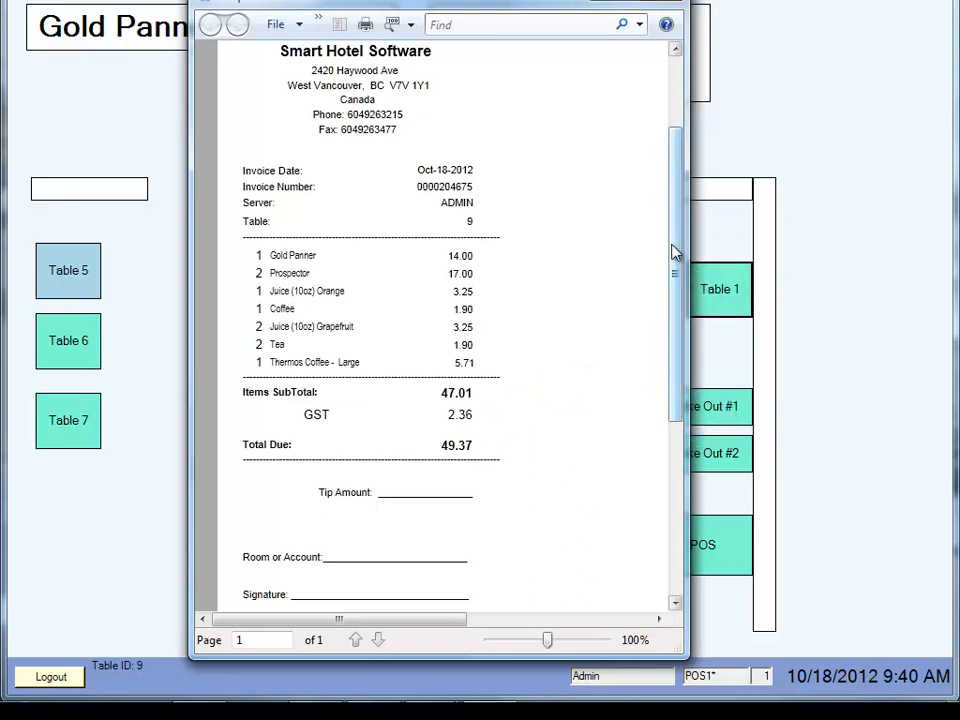
- Review Table 9's invoice preview through to the footer and back to the header, and close the preview
{"action": "left_click_drag", "start_coordinate": [675, 251], "coordinate": [676, 358]}
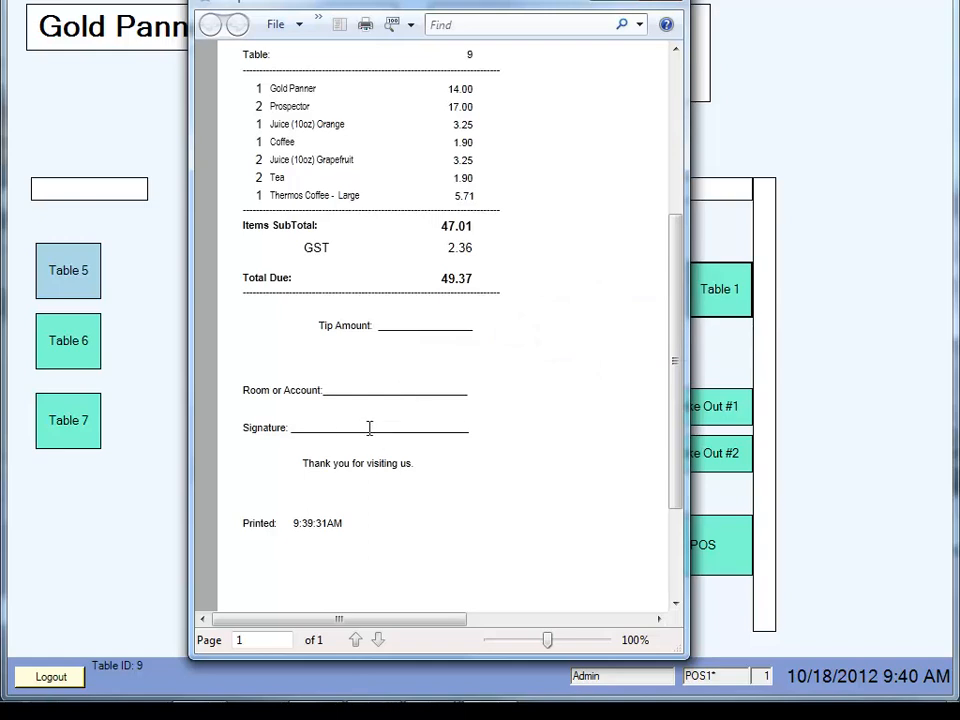
{"action": "left_click_drag", "start_coordinate": [678, 428], "coordinate": [656, 244]}
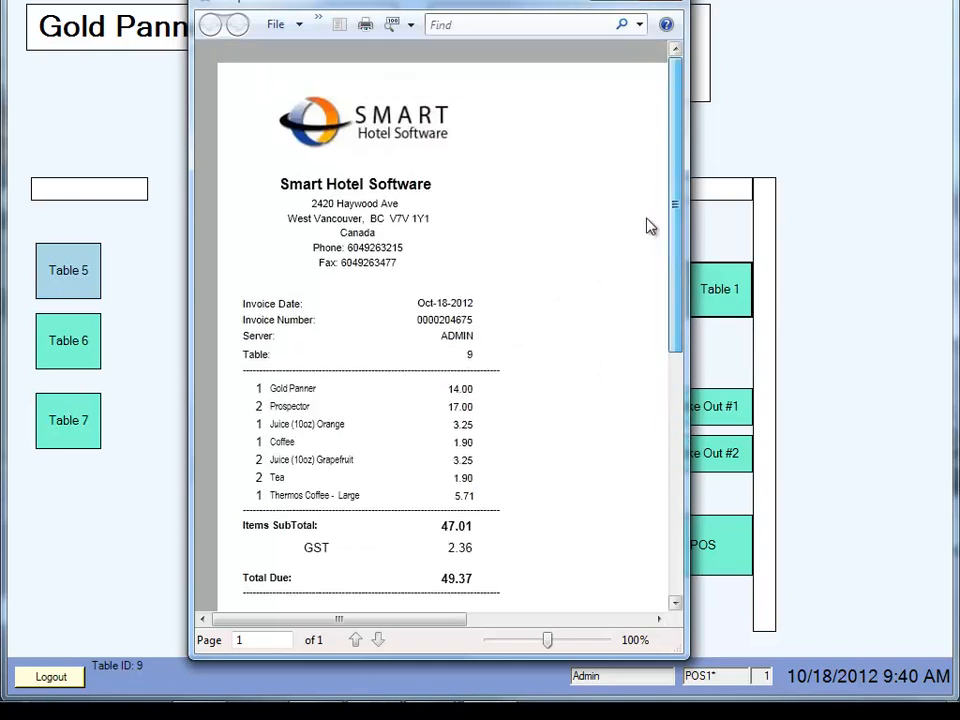
{"action": "left_click", "coordinate": [672, 6]}
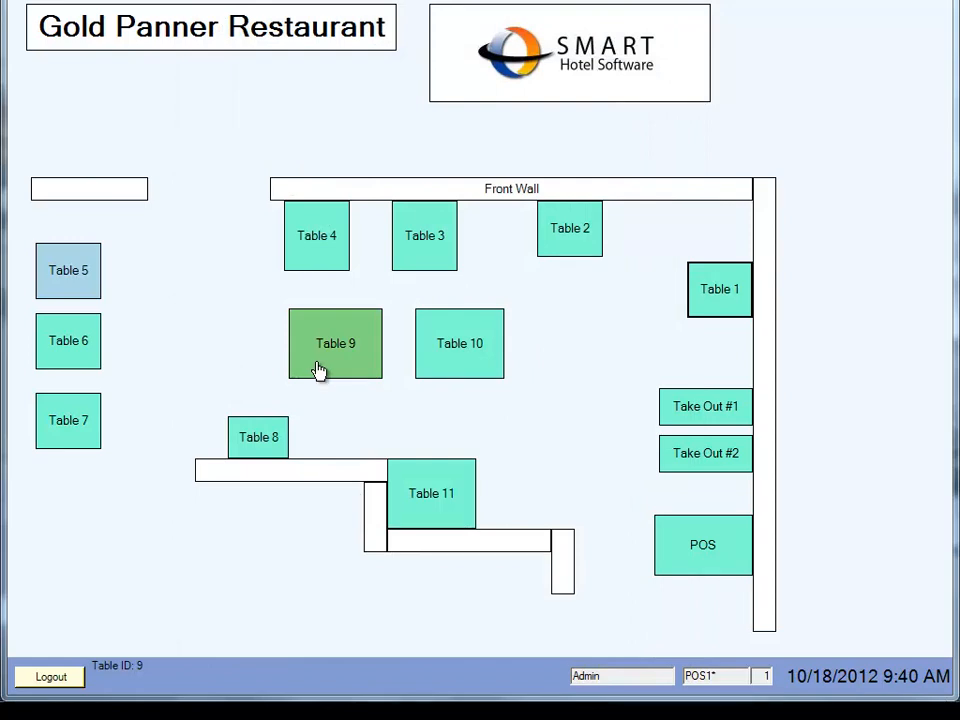
{"action": "left_click", "coordinate": [318, 370]}
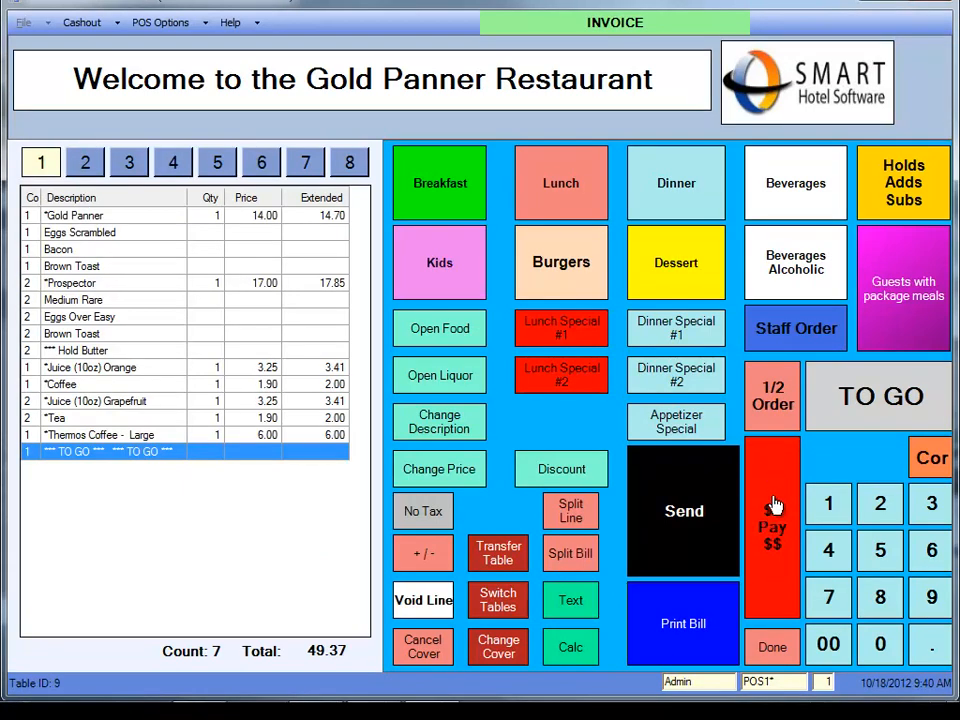
{"action": "left_click", "coordinate": [777, 568]}
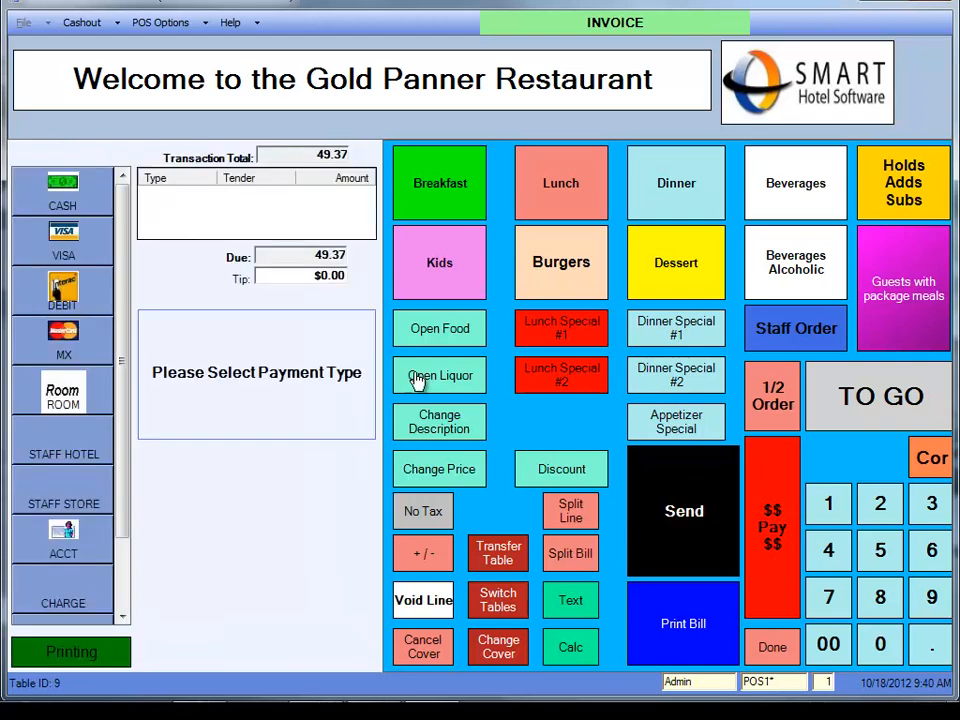
{"action": "left_click", "coordinate": [66, 243]}
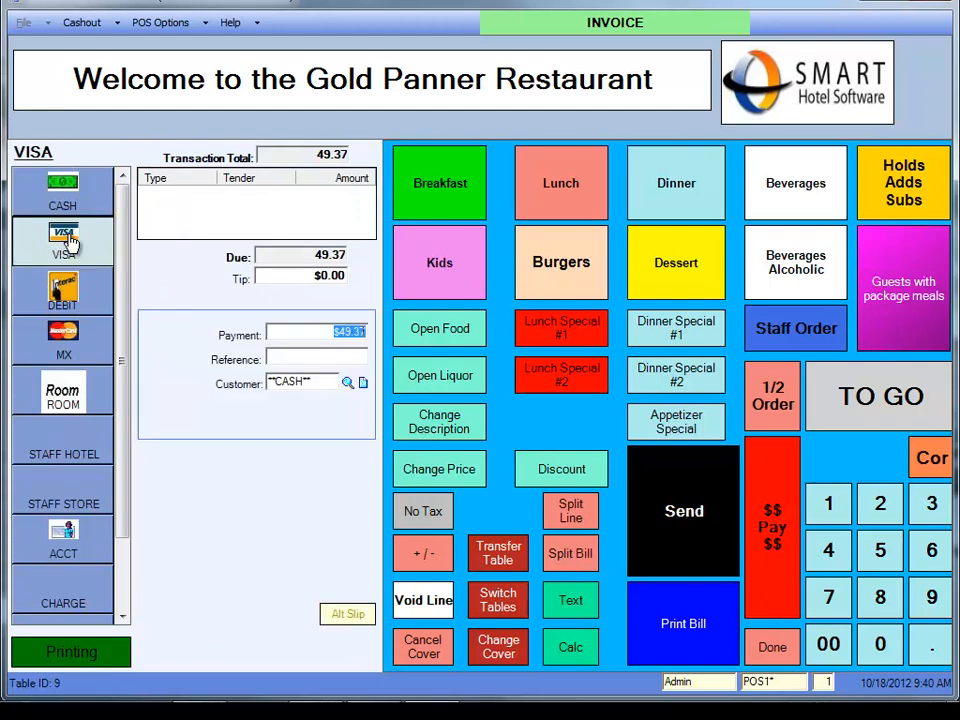
{"action": "left_click", "coordinate": [772, 660]}
- Reopen Table 9's order for payment and set the tip to $5
{"action": "left_click", "coordinate": [325, 350]}
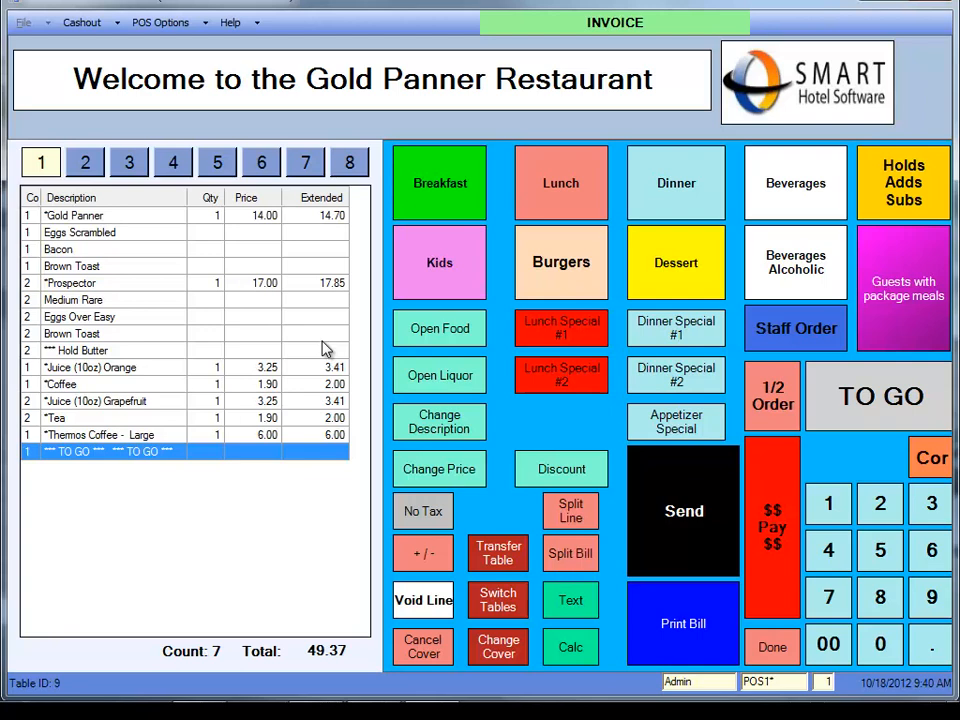
{"action": "left_click", "coordinate": [768, 582]}
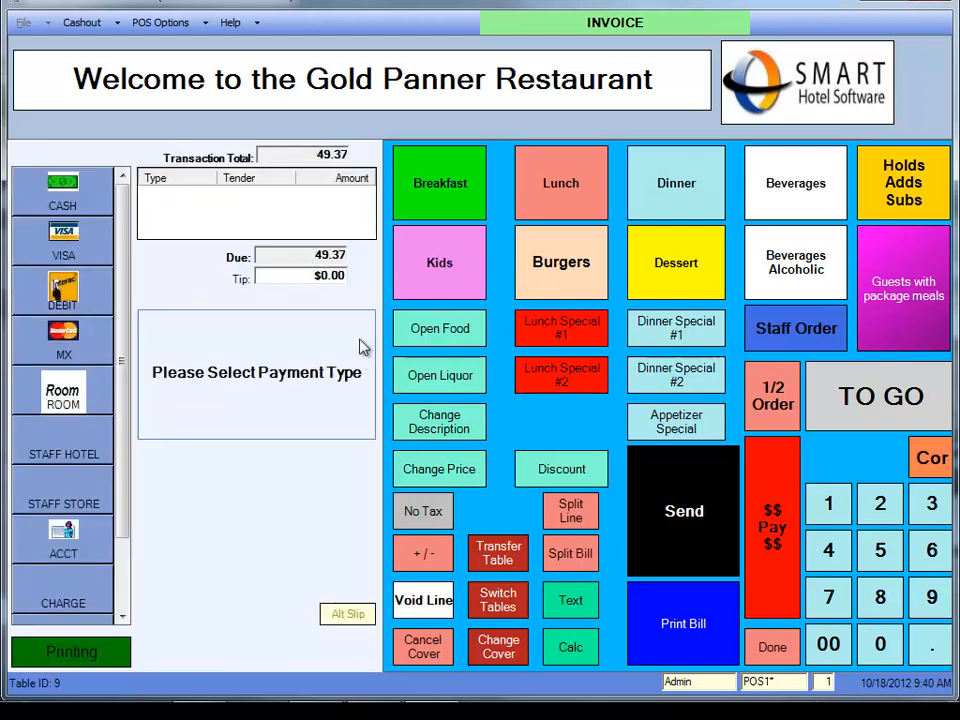
{"action": "left_click", "coordinate": [364, 283]}
{"action": "type", "text": "5."}
- Charge Table 9's bill to room 201, fetching the room's guest and completing the room payment
{"action": "left_click", "coordinate": [60, 398]}
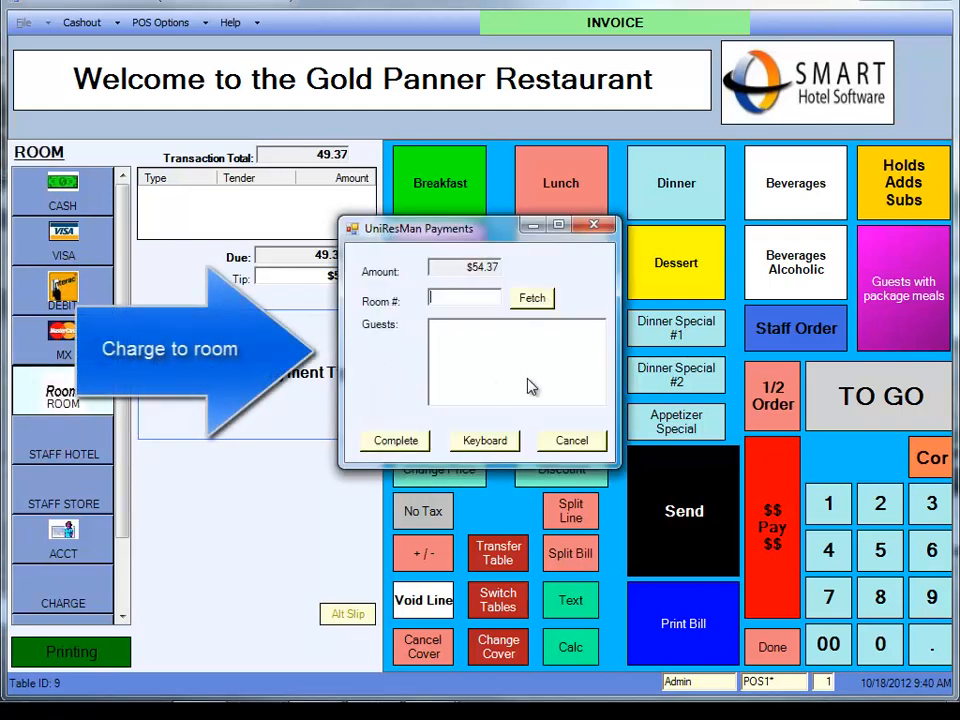
{"action": "type", "text": "201"}
{"action": "left_click", "coordinate": [532, 298]}
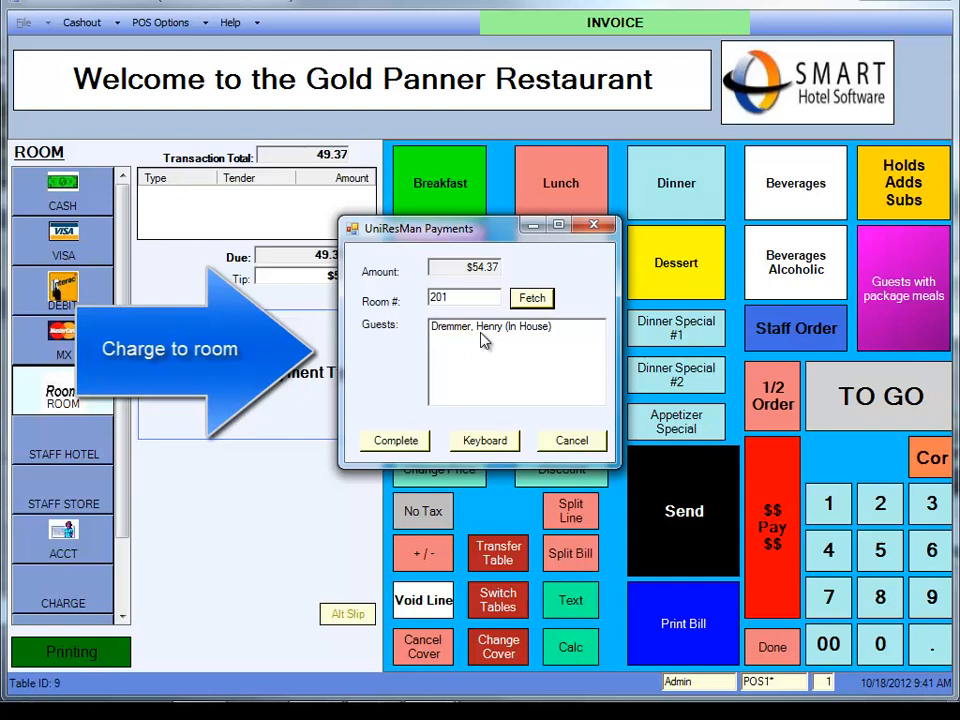
{"action": "left_click", "coordinate": [392, 444]}
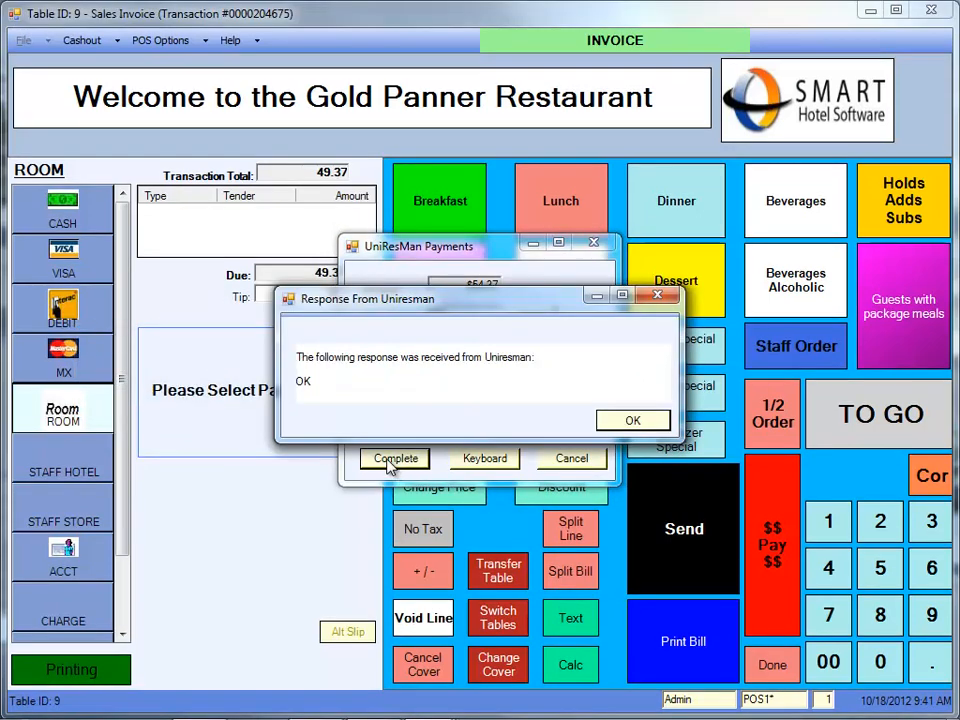